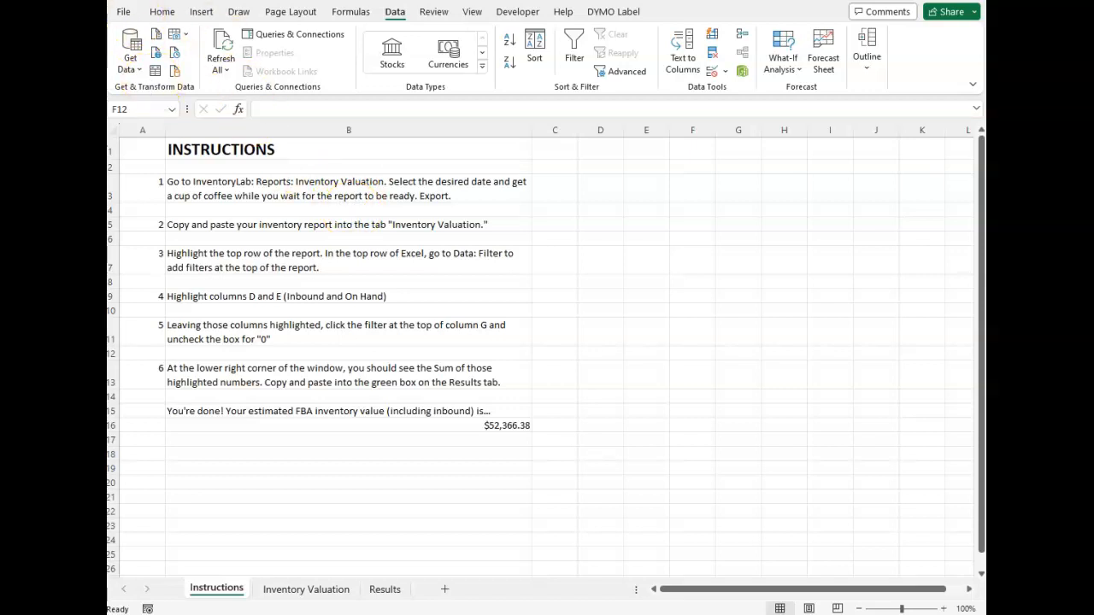
# Step: Switch to InventoryLab, open the export dialog for the 11/30/2023 Inventory Valuation report, and return to the workbook without downloading
pyautogui.hotkey('alt', 'Tab')
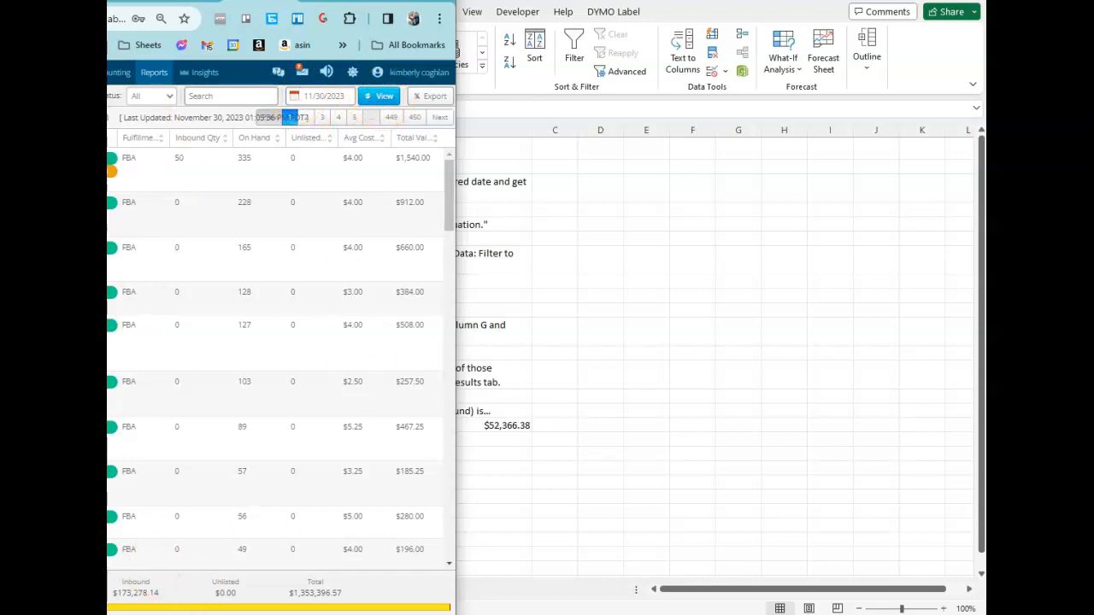
pyautogui.click(432, 98)
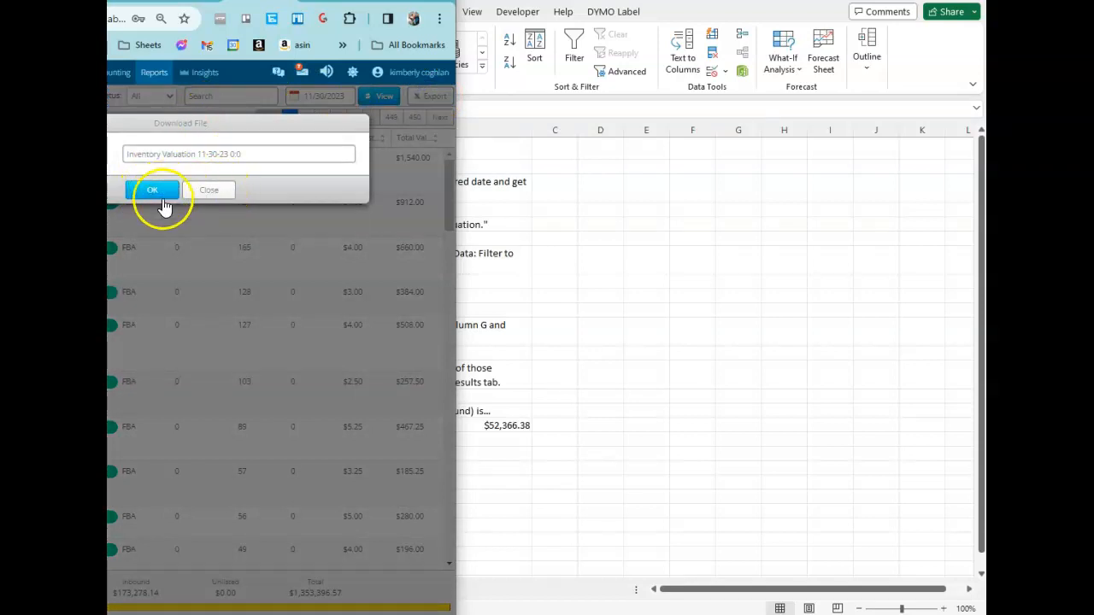
pyautogui.click(221, 195)
pyautogui.click(506, 384)
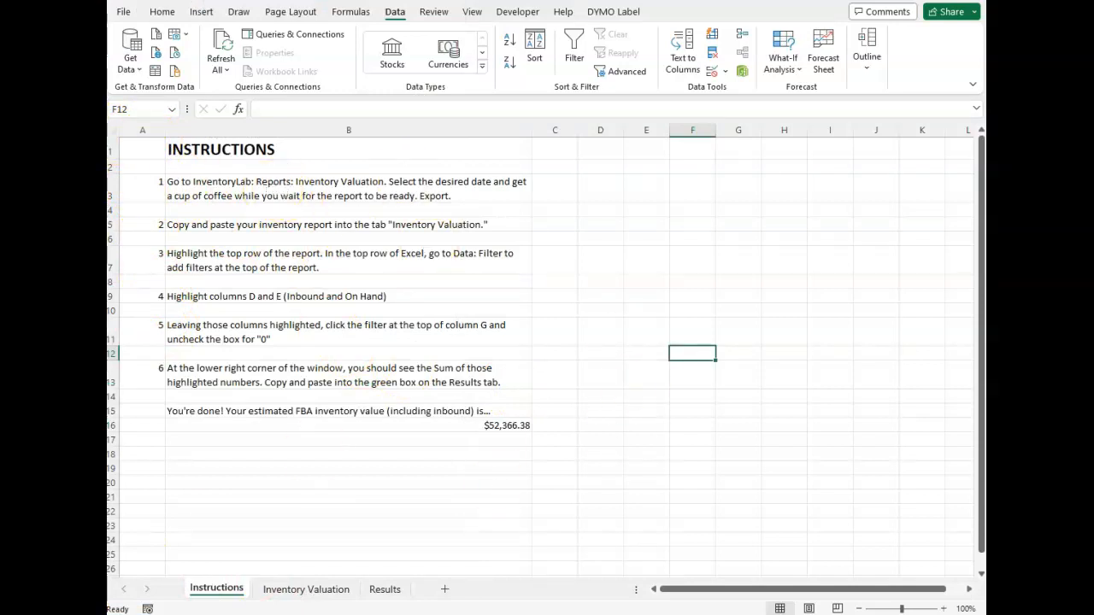
# Step: Clear all data from the Inventory Valuation sheet, including the filtered-out rows, and select cell A1
pyautogui.click(113, 129)
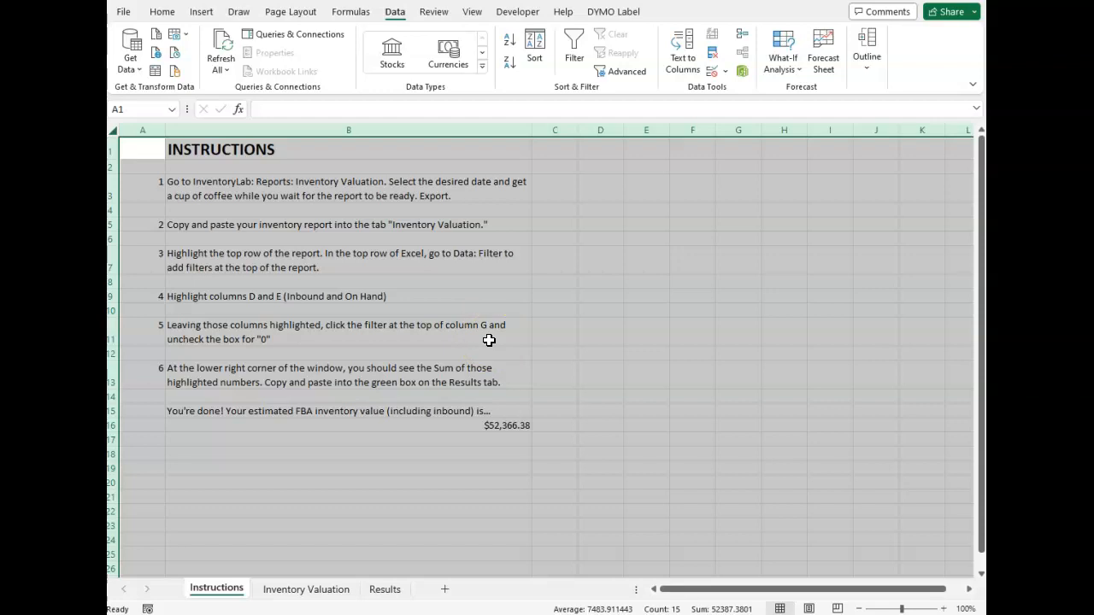
pyautogui.click(312, 595)
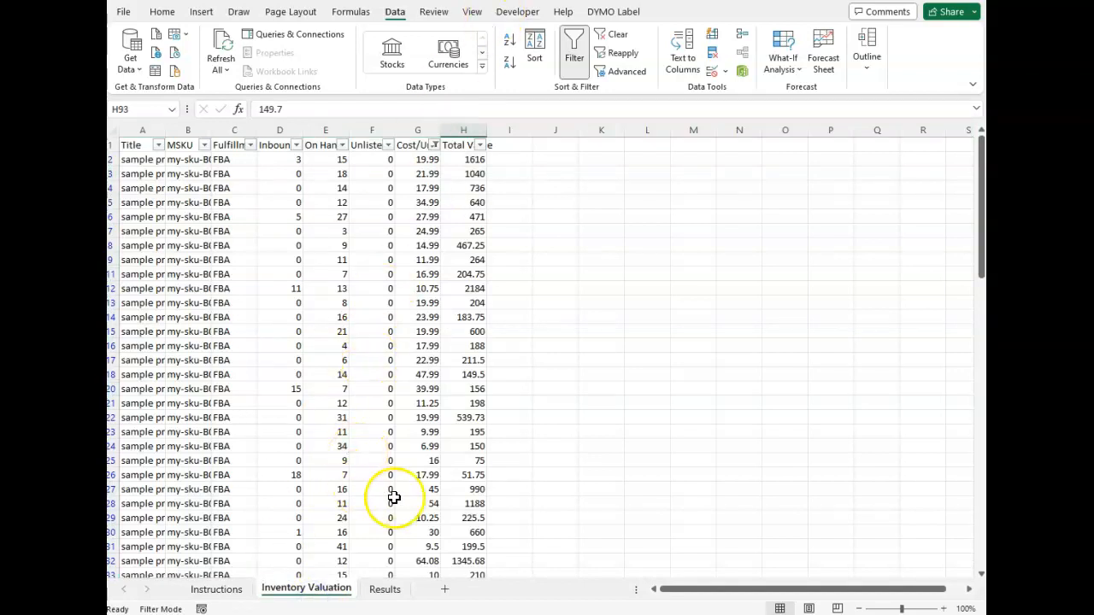
pyautogui.click(112, 130)
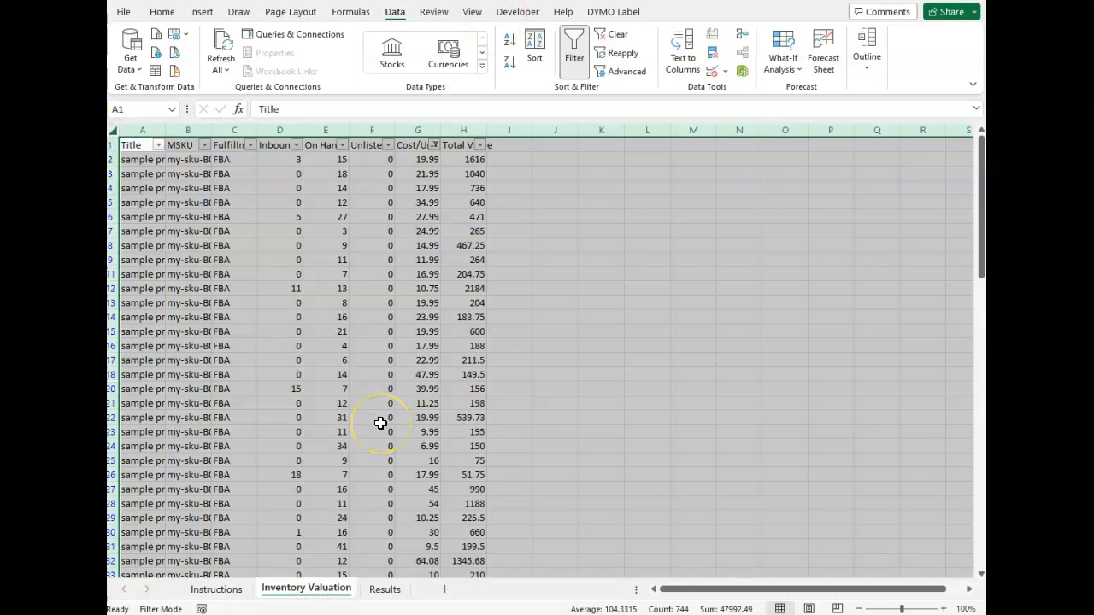
pyautogui.press('Delete')
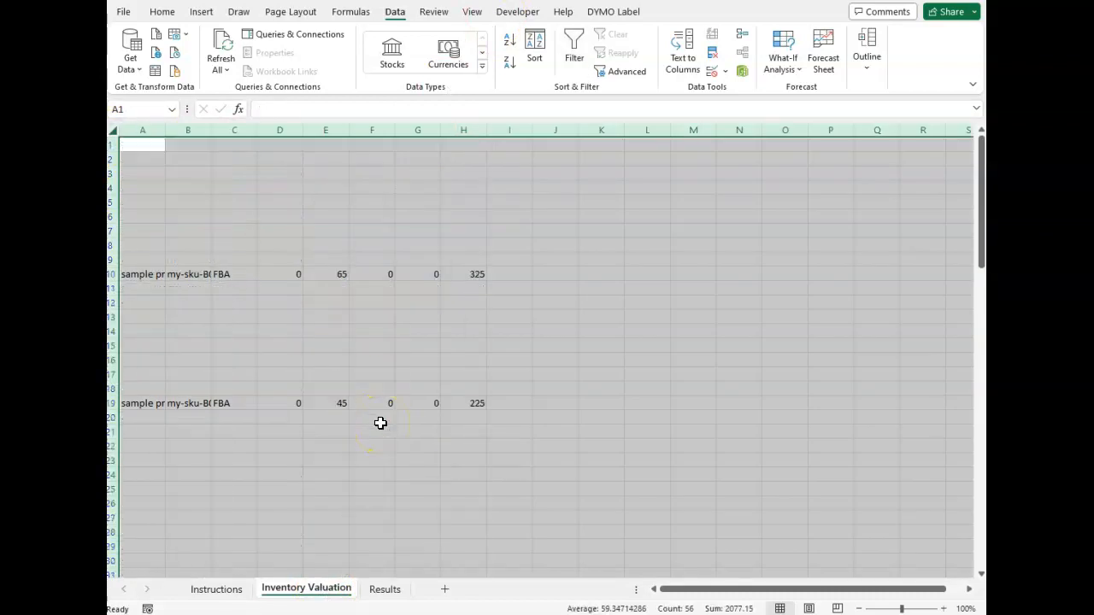
pyautogui.press('Delete')
pyautogui.click(381, 423)
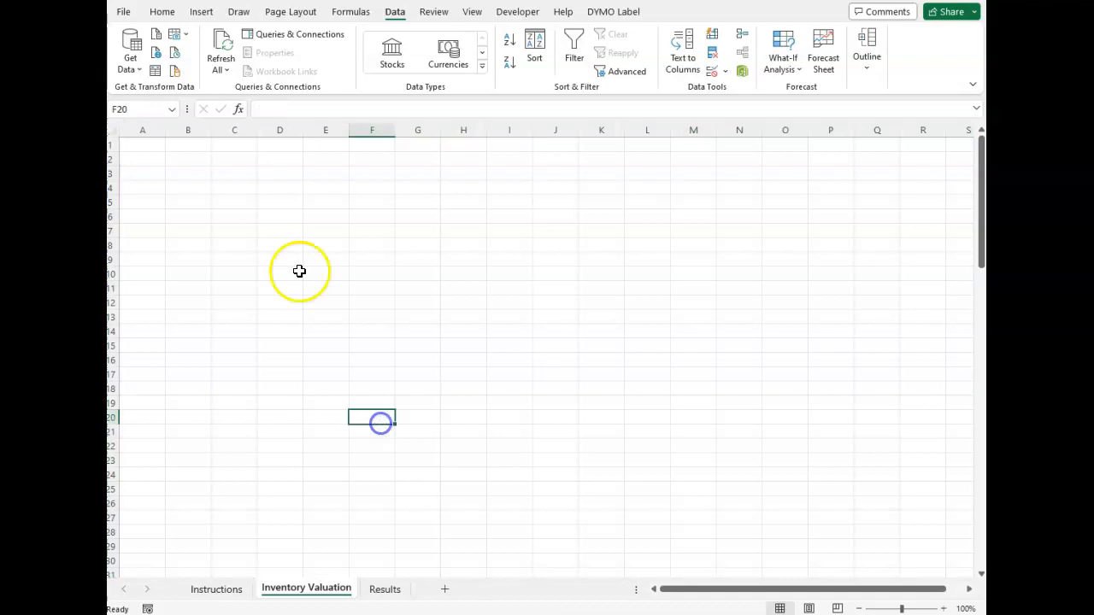
pyautogui.click(137, 147)
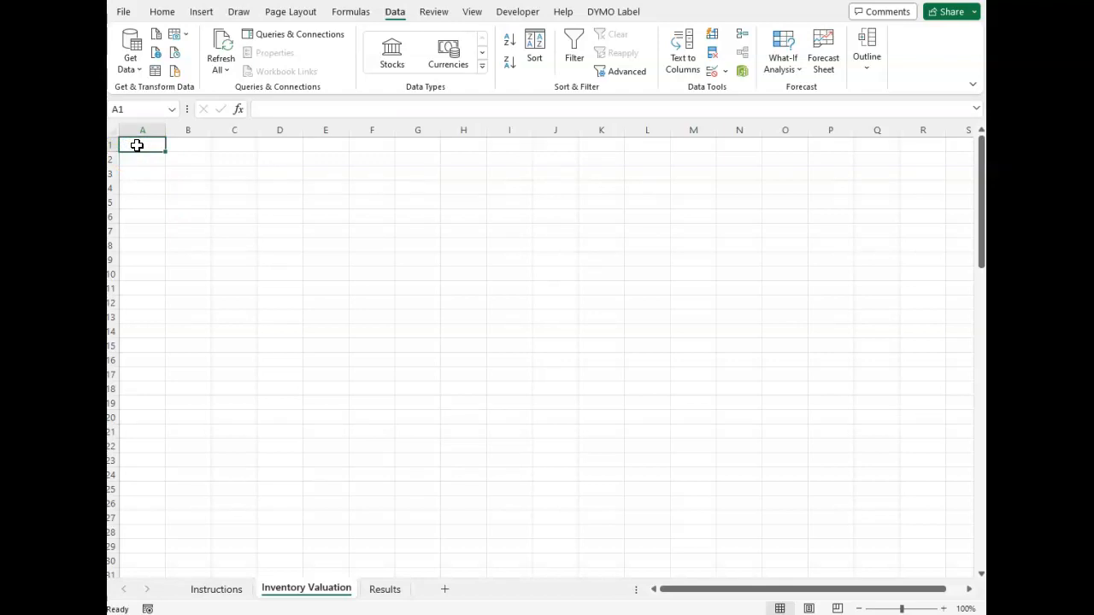
# Step: Undo the clearing of the Inventory Valuation sheet to restore the filtered report data
pyautogui.click(294, 277)
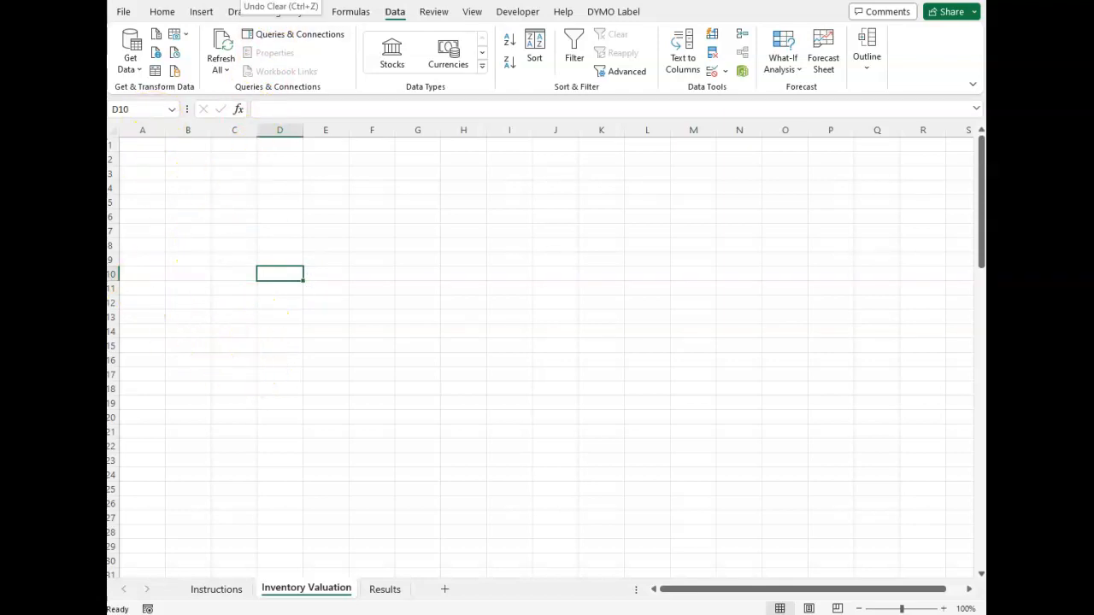
pyautogui.hotkey('ctrl', 'z')
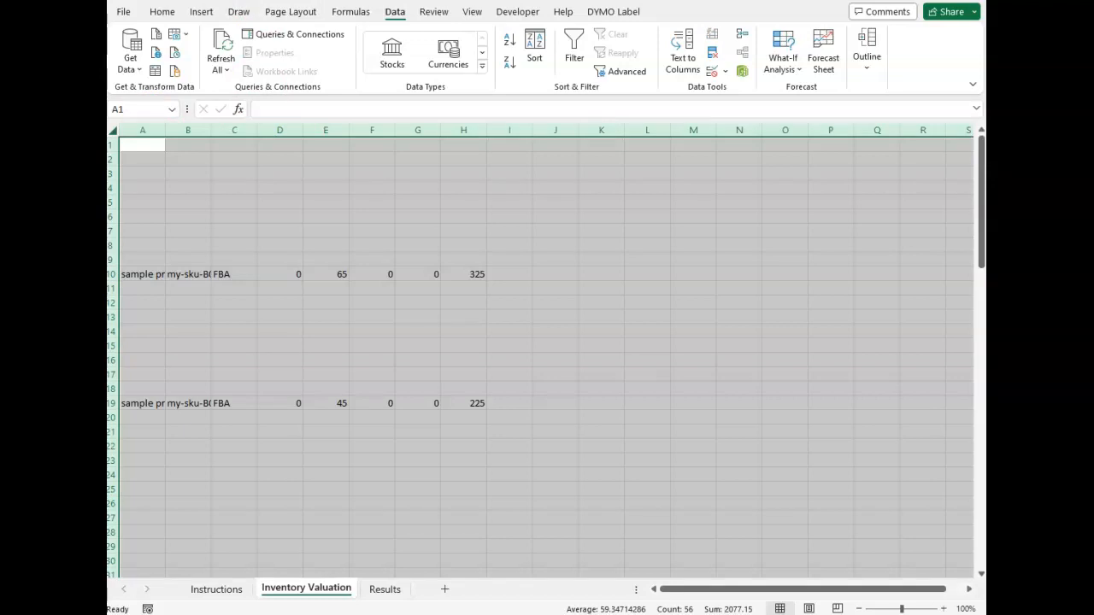
pyautogui.hotkey('ctrl', 'z')
pyautogui.hotkey('ctrl', 'z')
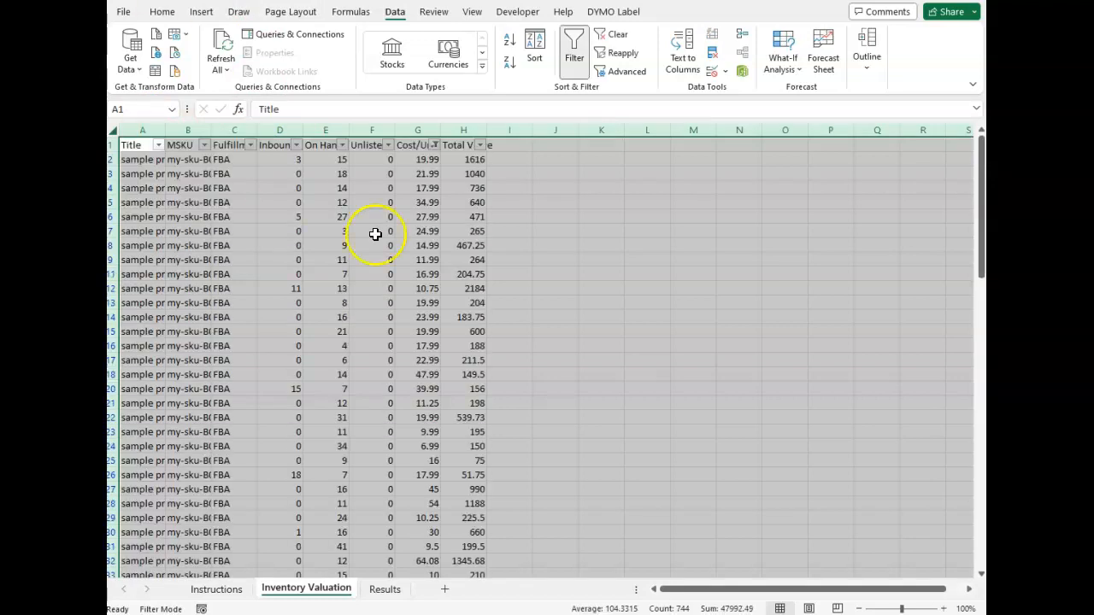
# Step: Remove the existing filters from the inventory report and select instruction 3 on the Instructions sheet
pyautogui.click(323, 257)
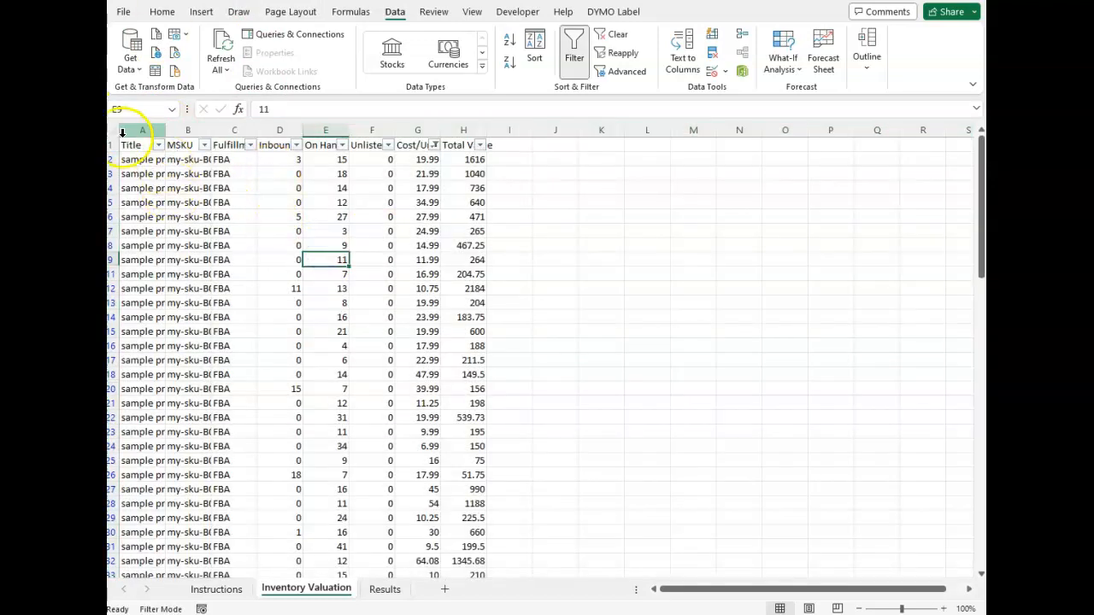
pyautogui.hotkey('ctrl', 'shift', 'l')
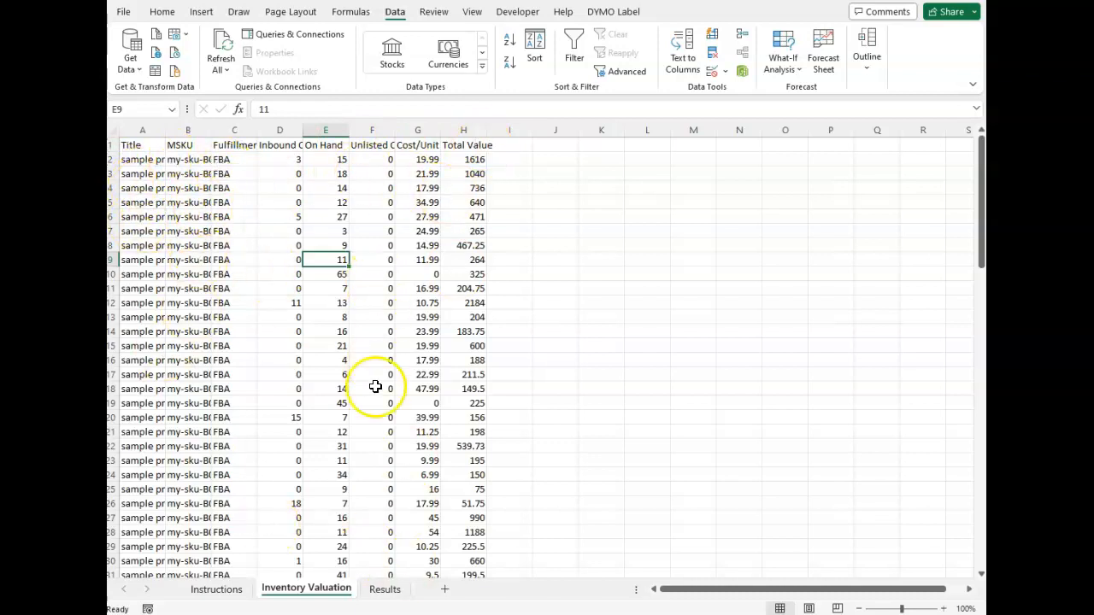
pyautogui.click(216, 590)
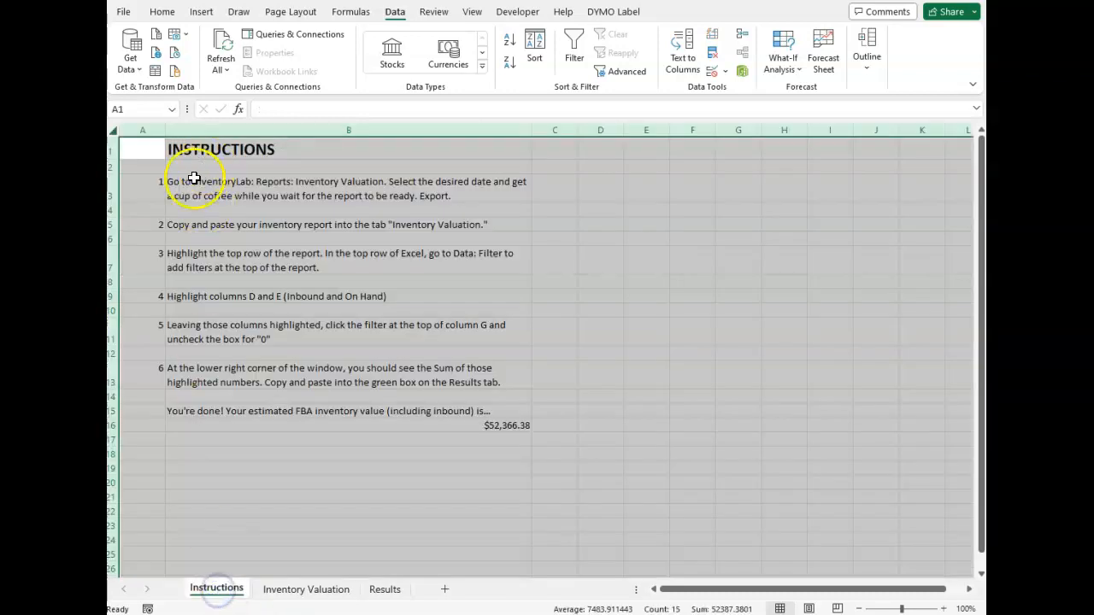
pyautogui.click(185, 253)
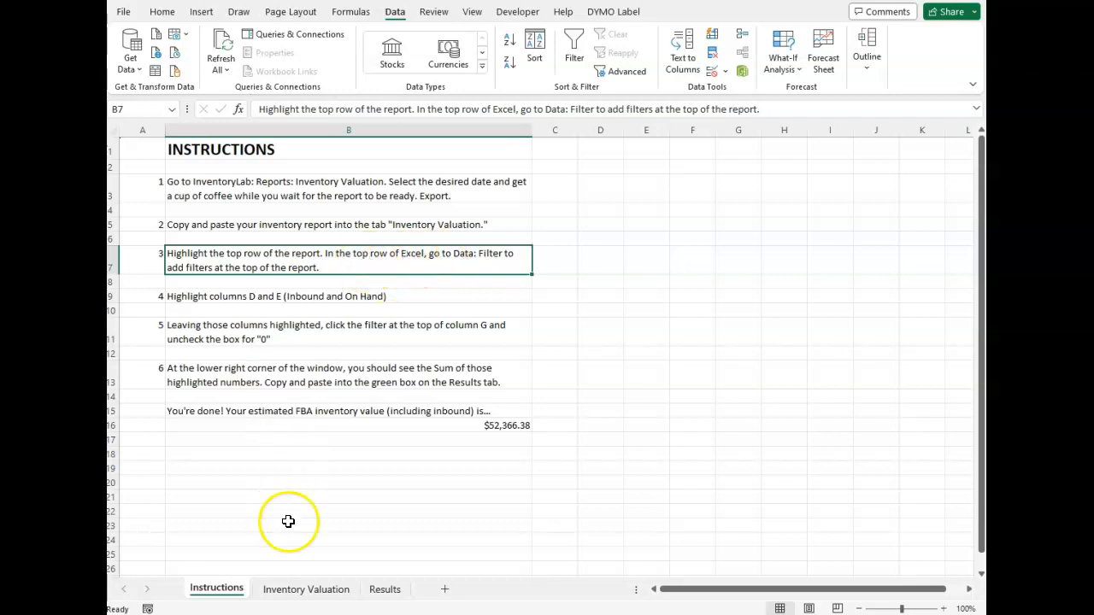
# Step: Add filters to the header row of the report on the Inventory Valuation sheet
pyautogui.click(306, 590)
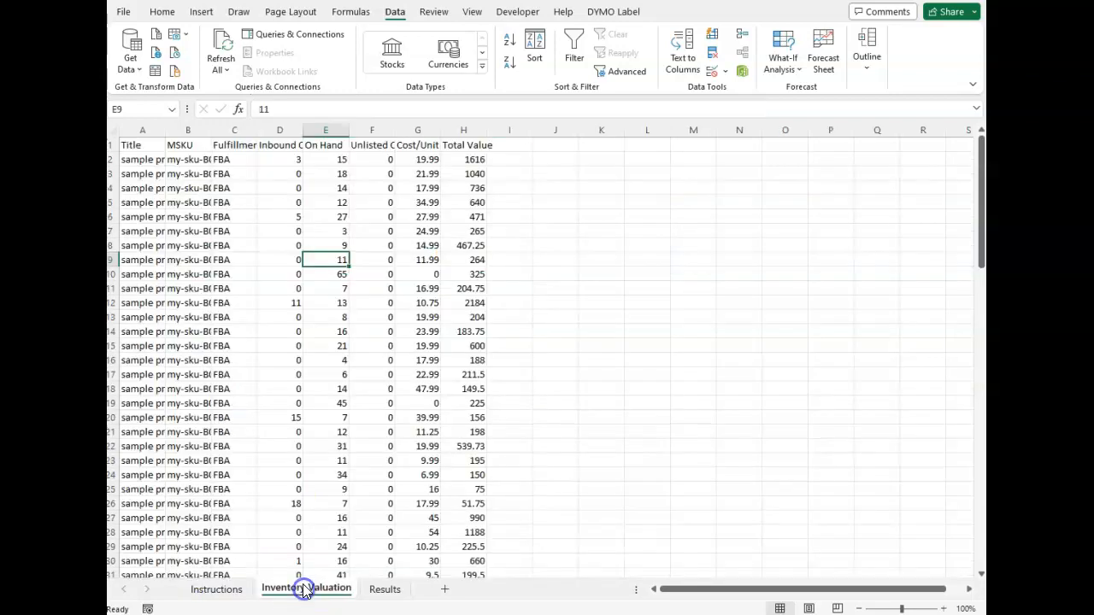
pyautogui.click(116, 145)
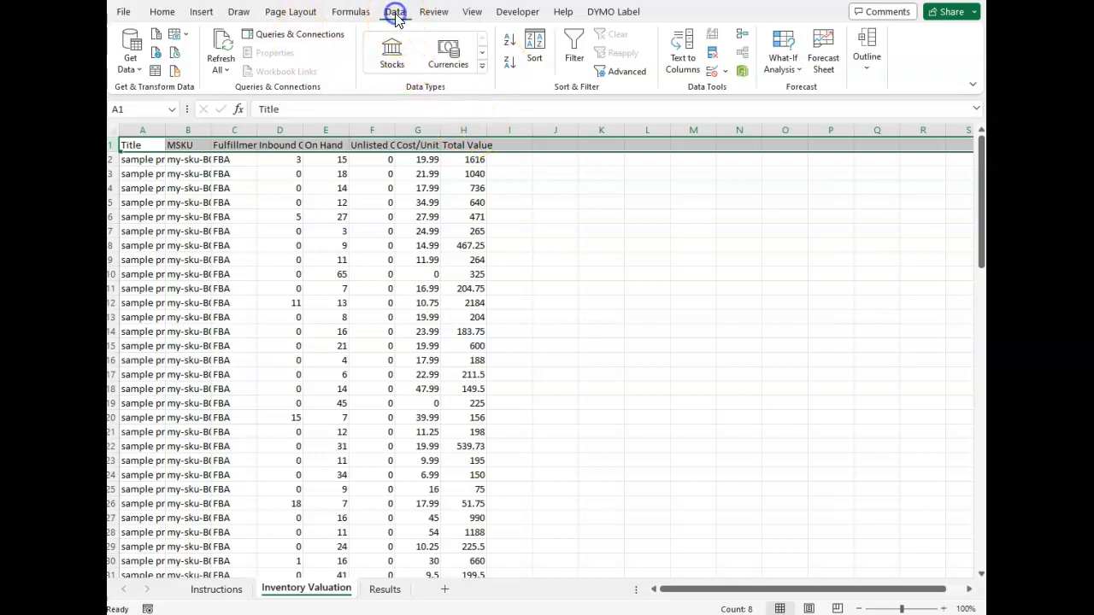
pyautogui.click(573, 50)
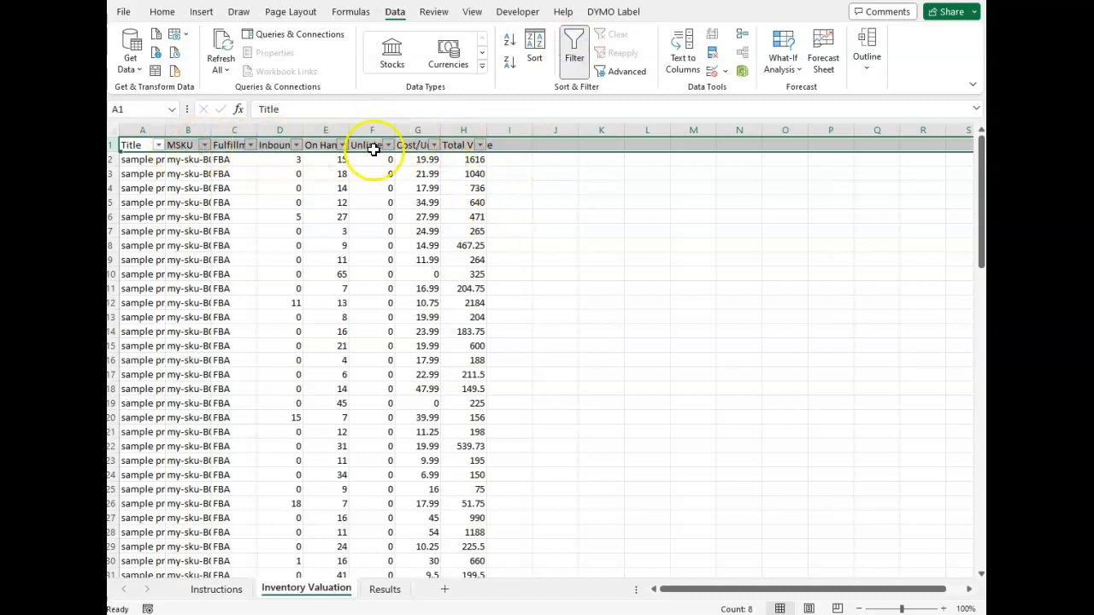
pyautogui.click(389, 220)
# Step: Select the Inbound Qty and On Hand columns (D and E) and filter Cost/Unit to exclude the value 0
pyautogui.click(216, 590)
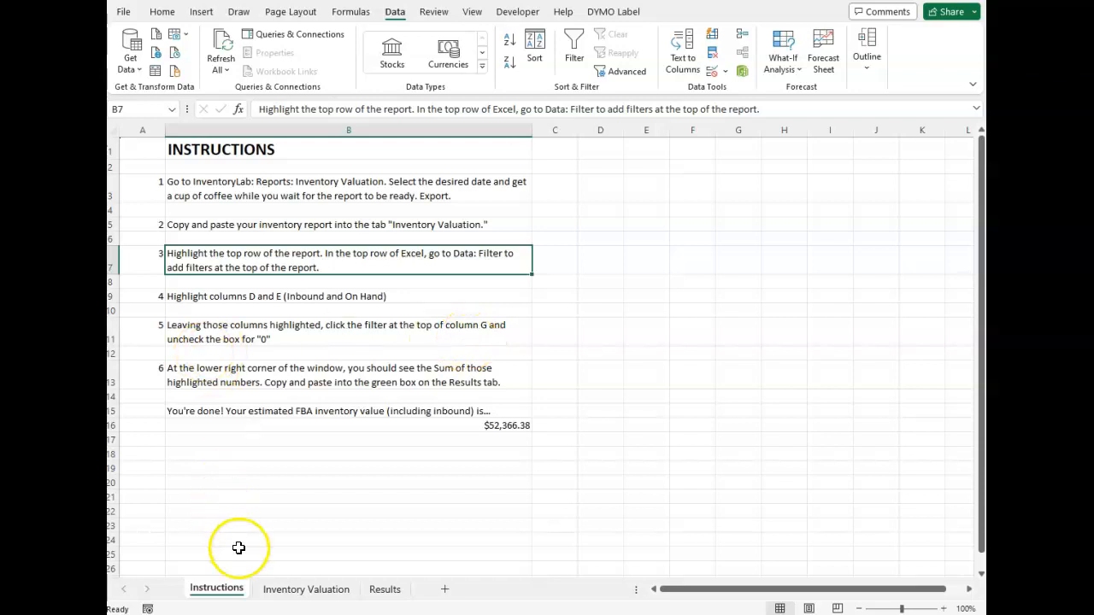
pyautogui.click(282, 590)
pyautogui.moveTo(280, 129); pyautogui.dragTo(323, 131)
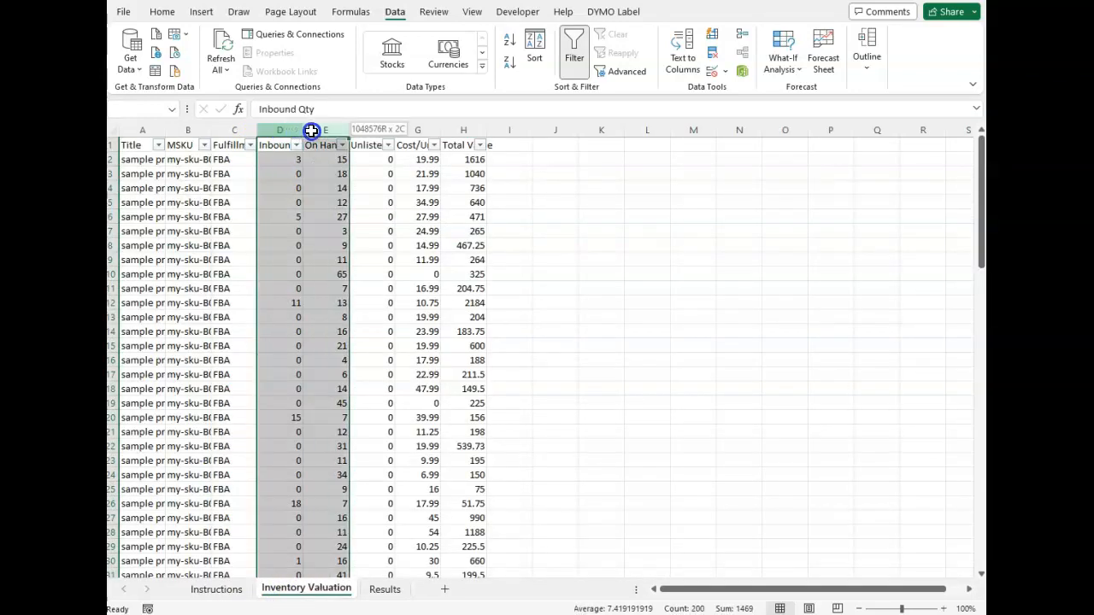
pyautogui.click(434, 145)
pyautogui.click(292, 346)
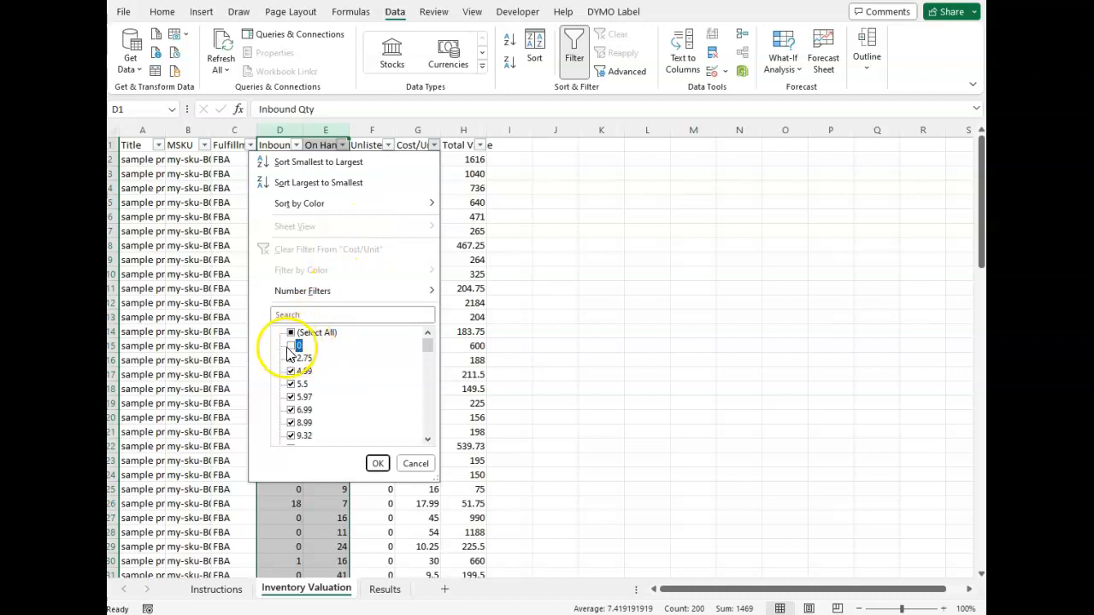
pyautogui.click(378, 465)
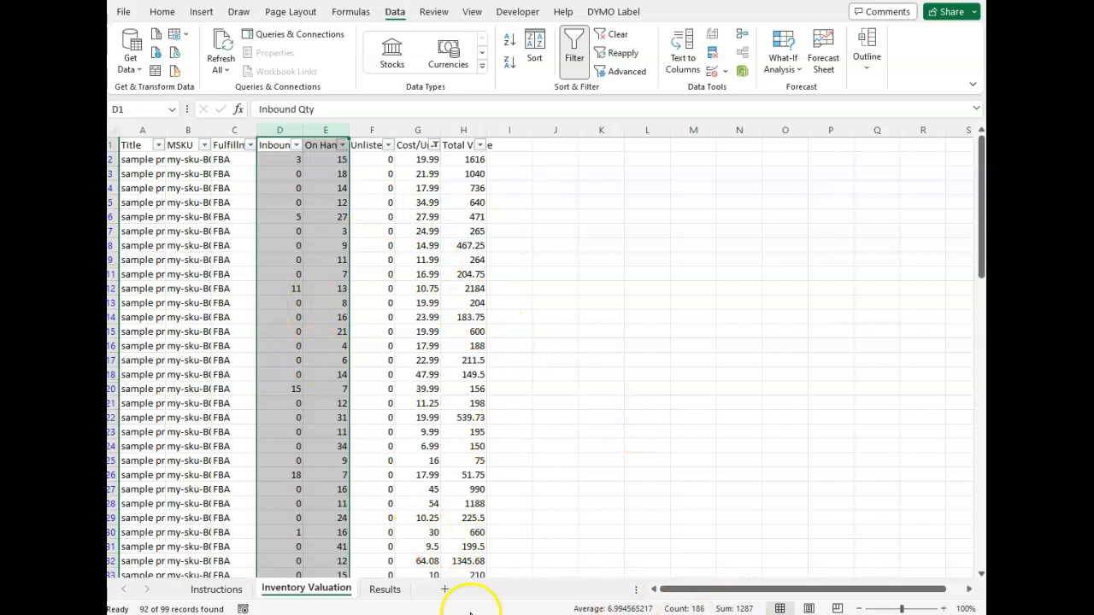
# Step: Enter the sum of the selected columns, 1287, in the green Units w/cost cell B2 on the Results sheet
pyautogui.click(217, 589)
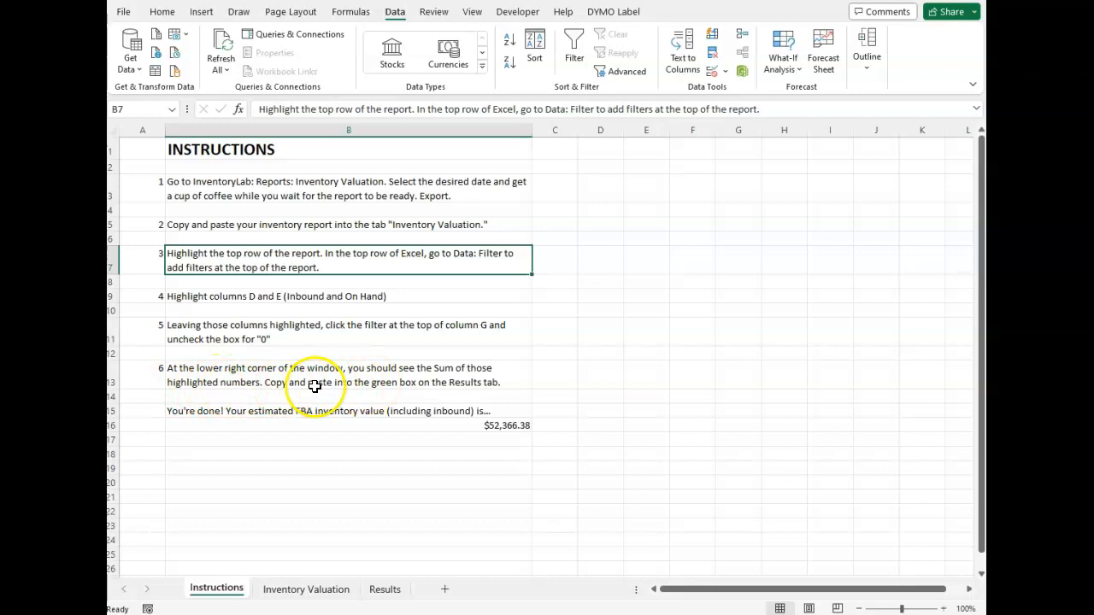
pyautogui.click(299, 589)
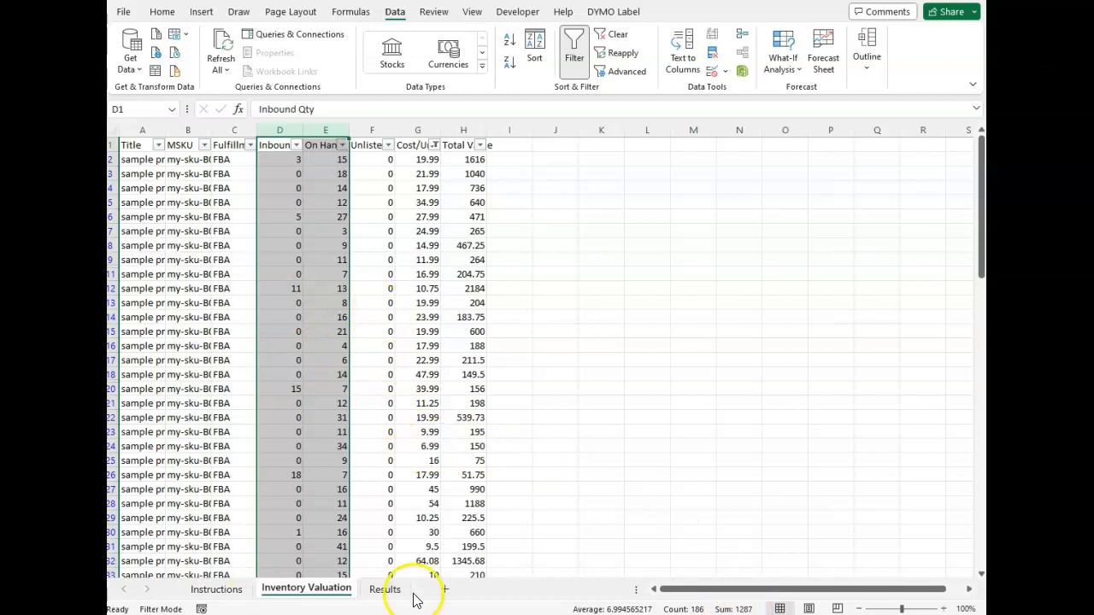
pyautogui.click(384, 589)
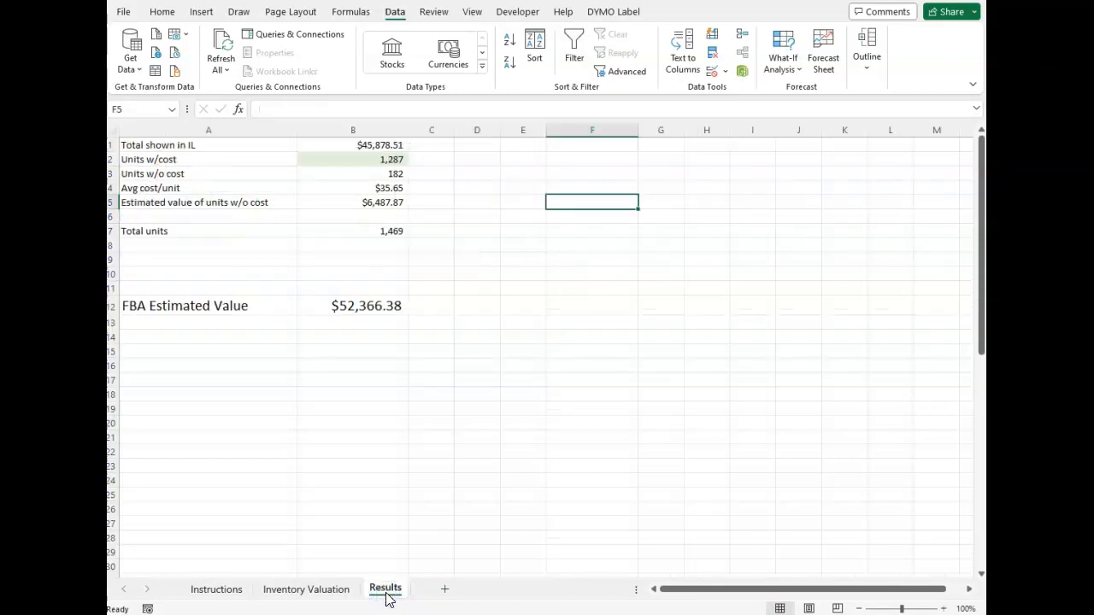
pyautogui.click(359, 159)
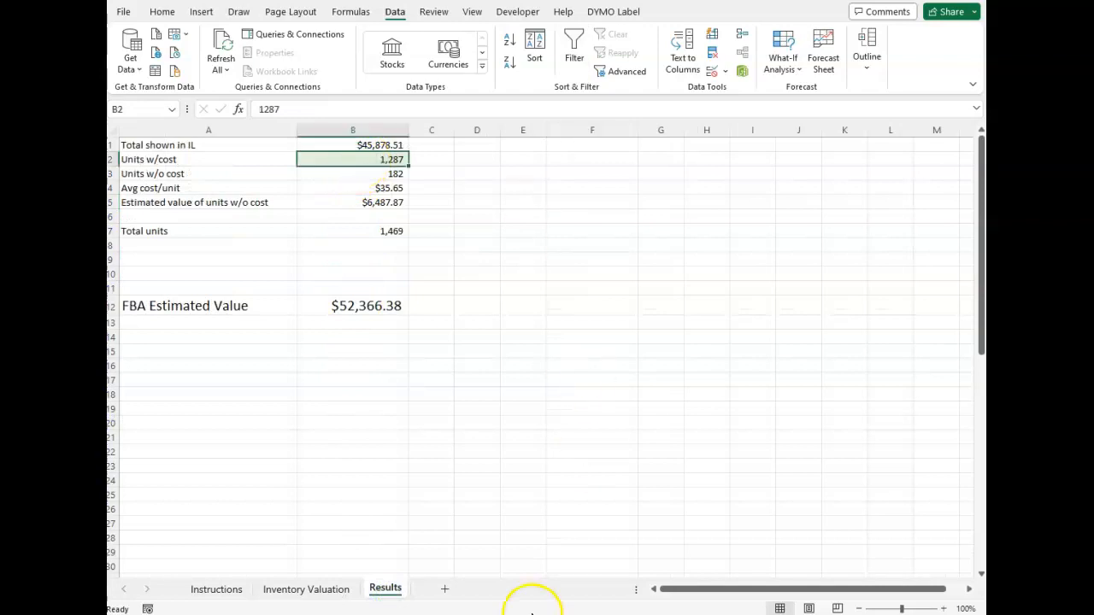
pyautogui.write('12')
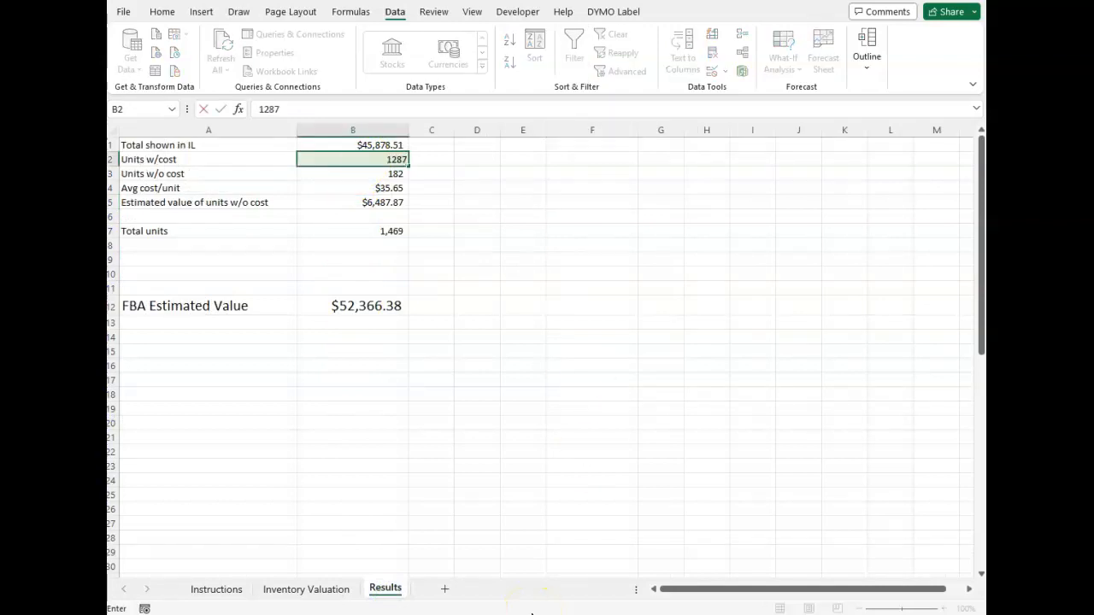
pyautogui.press('Return')
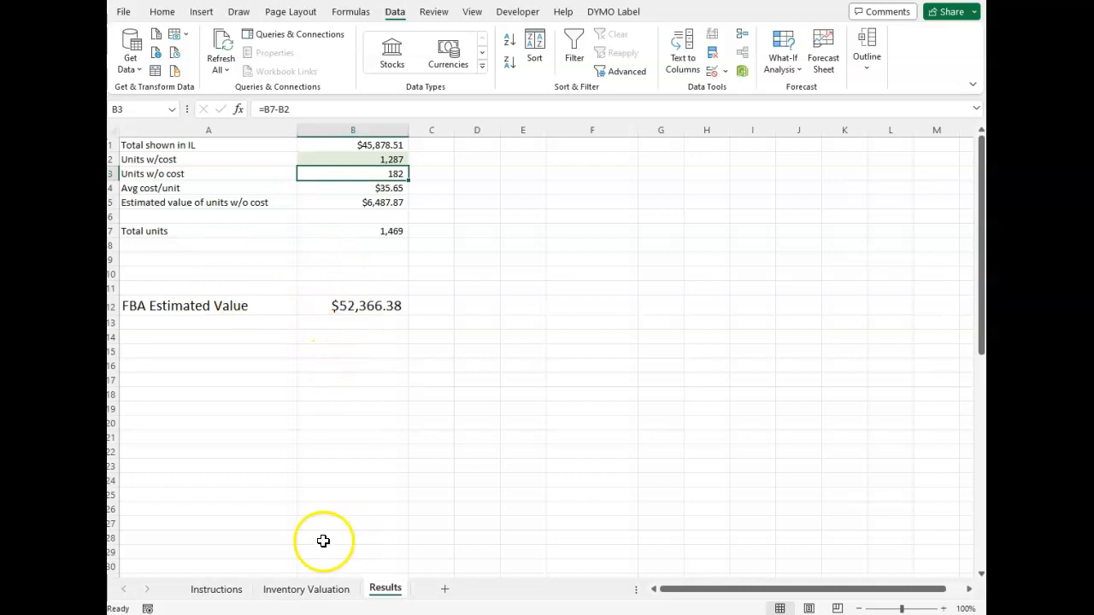
# Step: Review the filtered inventory report, the estimated FBA inventory value on the Instructions sheet, and the calculations on the Results sheet
pyautogui.click(309, 596)
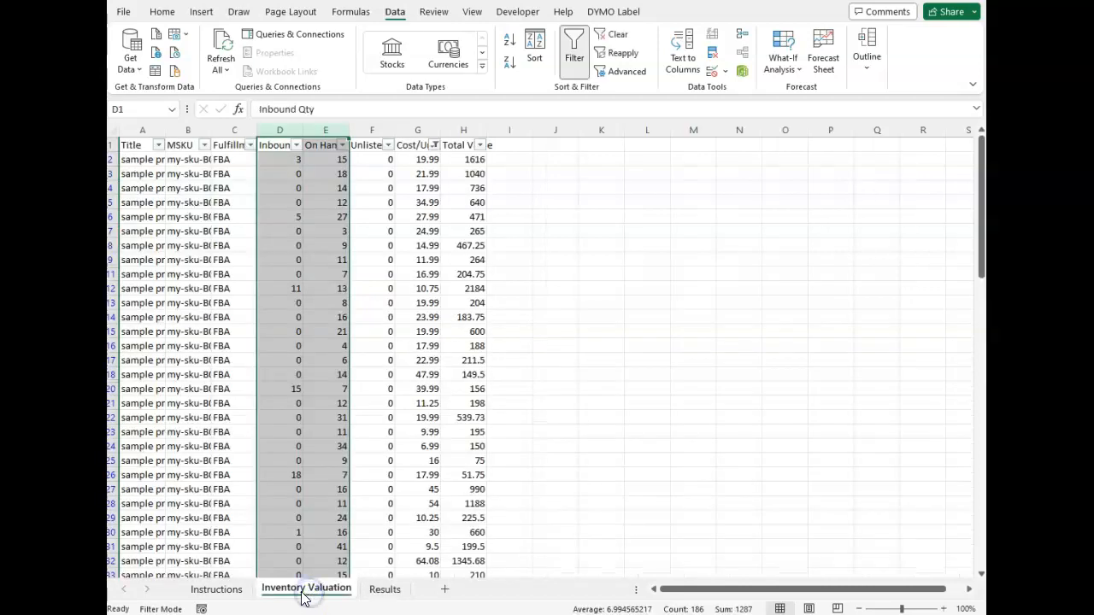
pyautogui.click(213, 596)
pyautogui.click(265, 591)
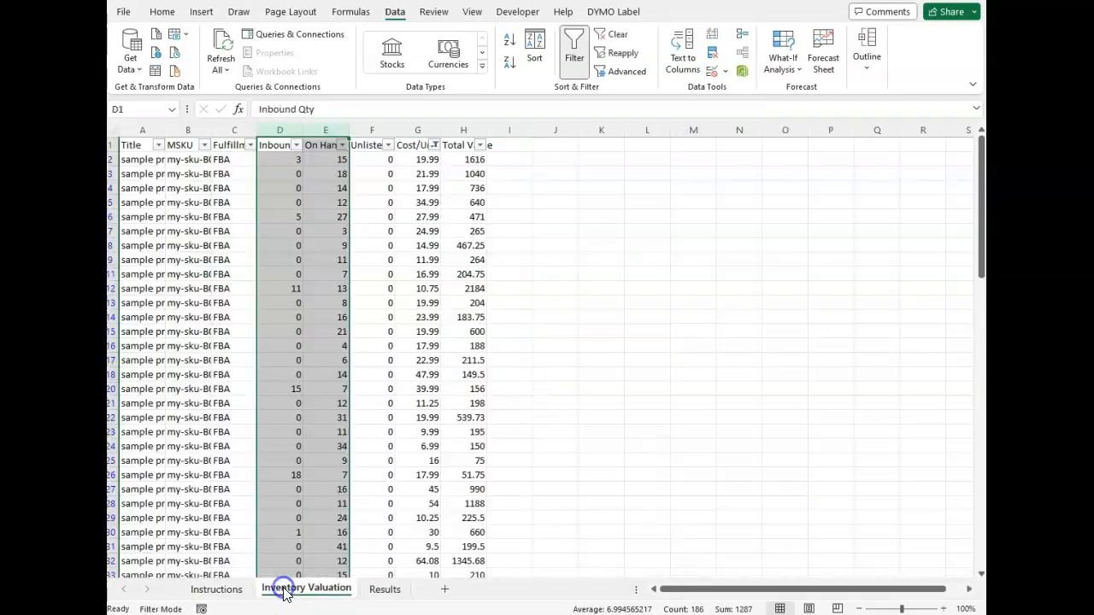
pyautogui.click(209, 590)
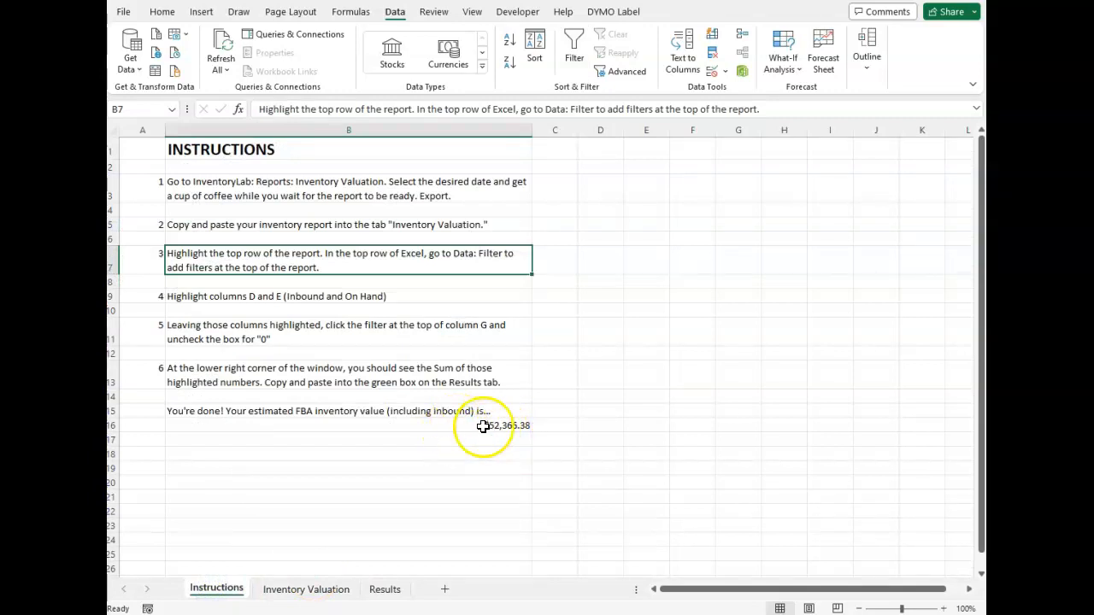
pyautogui.click(513, 425)
pyautogui.click(439, 481)
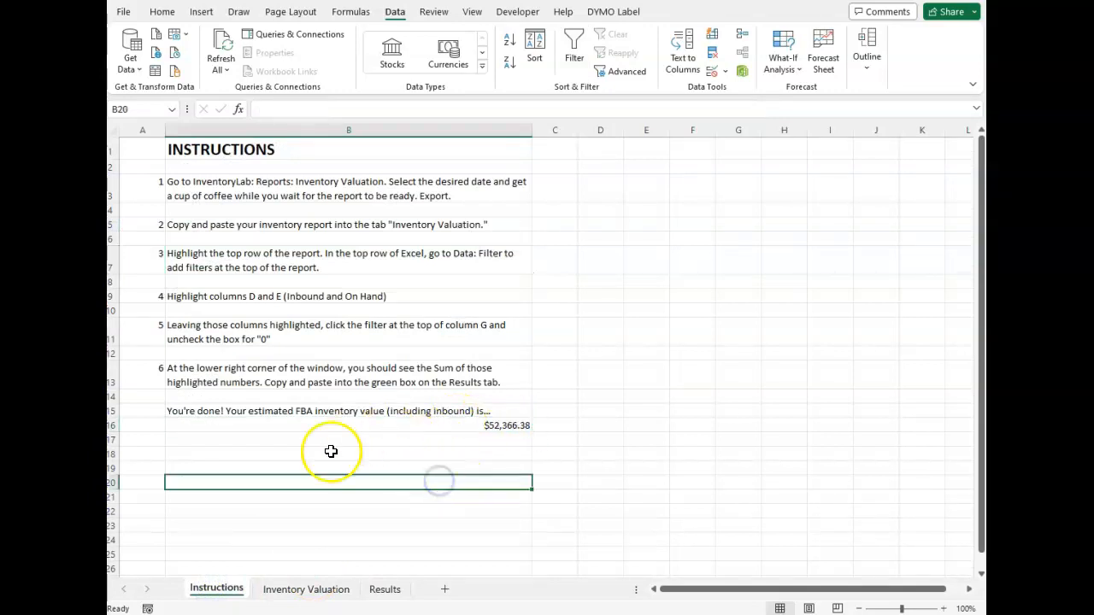
pyautogui.click(282, 591)
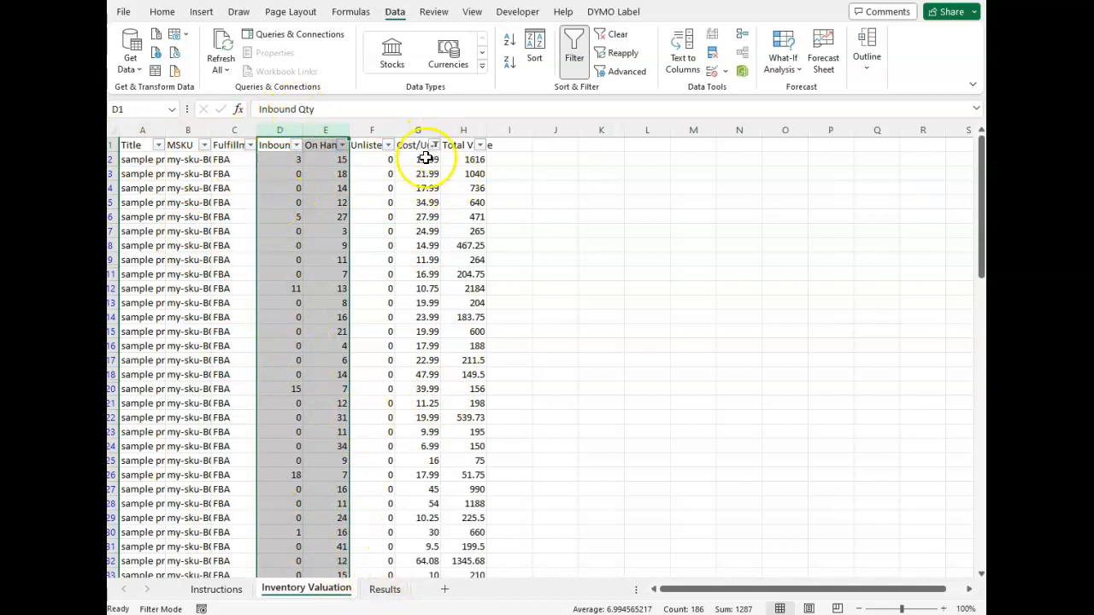
pyautogui.click(384, 589)
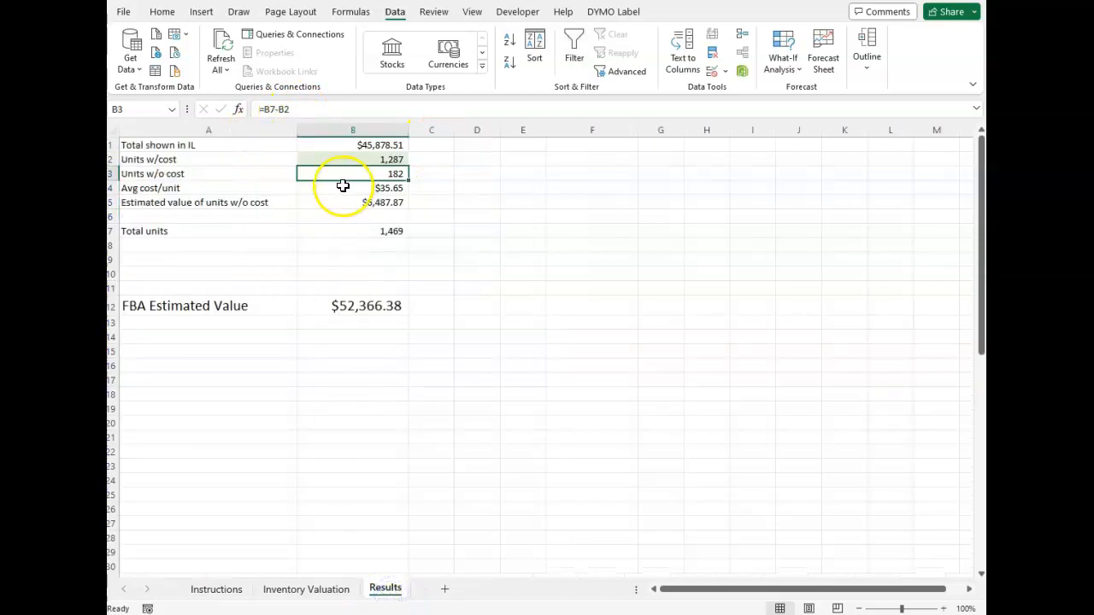